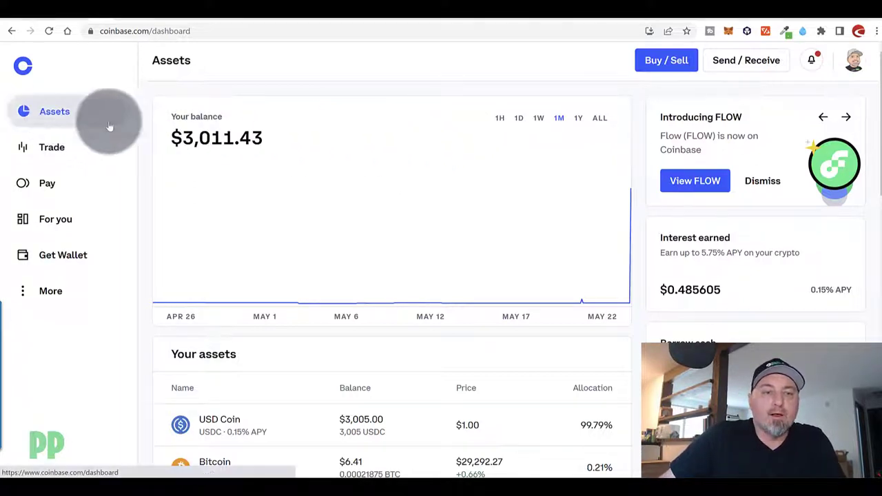
Open the US Dollar account, preview buying USD Coin and Convert, then close without ordering
scroll(414, 262, down, 2)
click(330, 325)
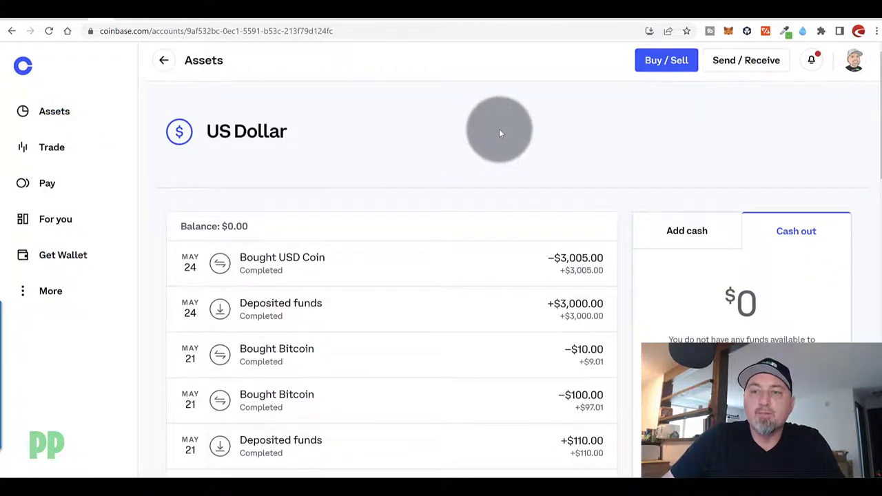
click(658, 62)
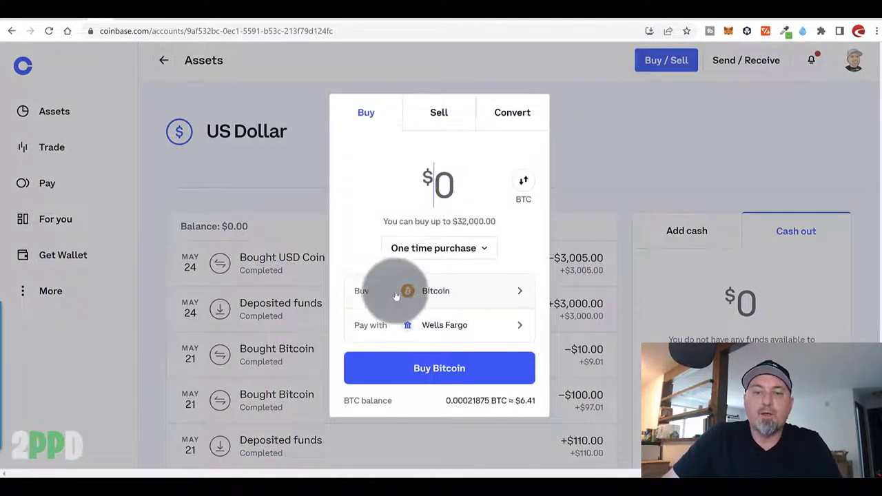
click(427, 292)
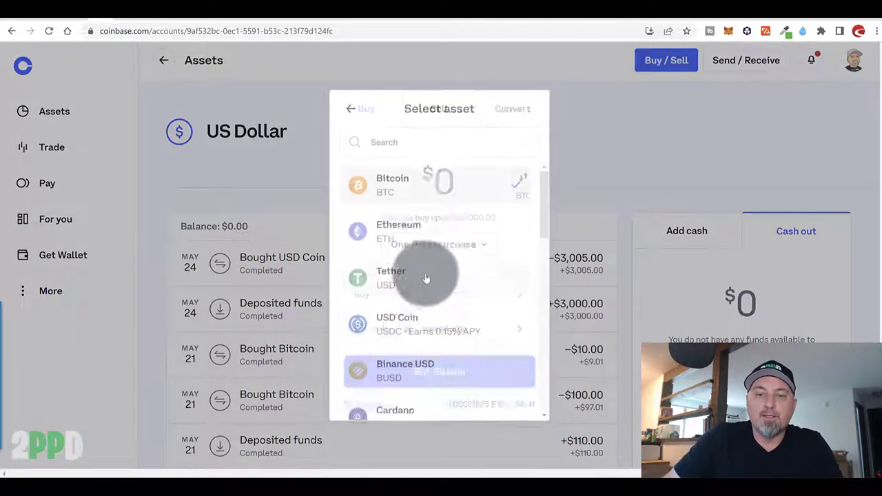
click(423, 139)
text(us)
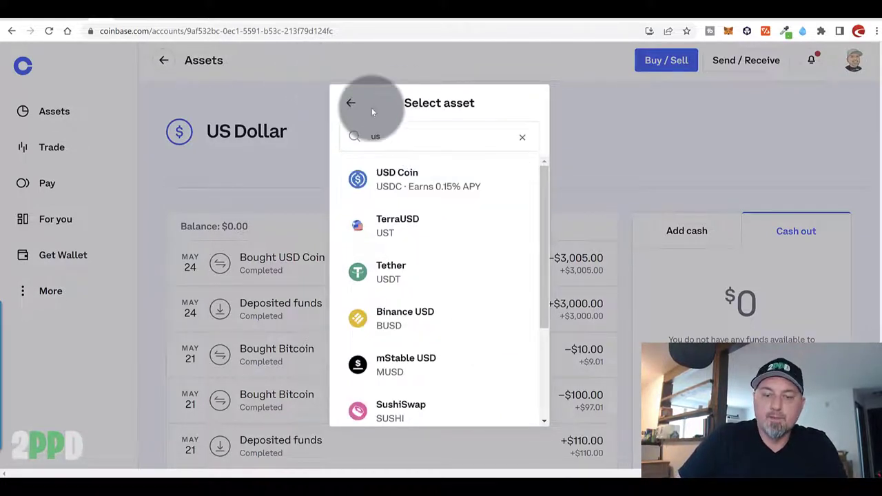
text(dc)
click(419, 183)
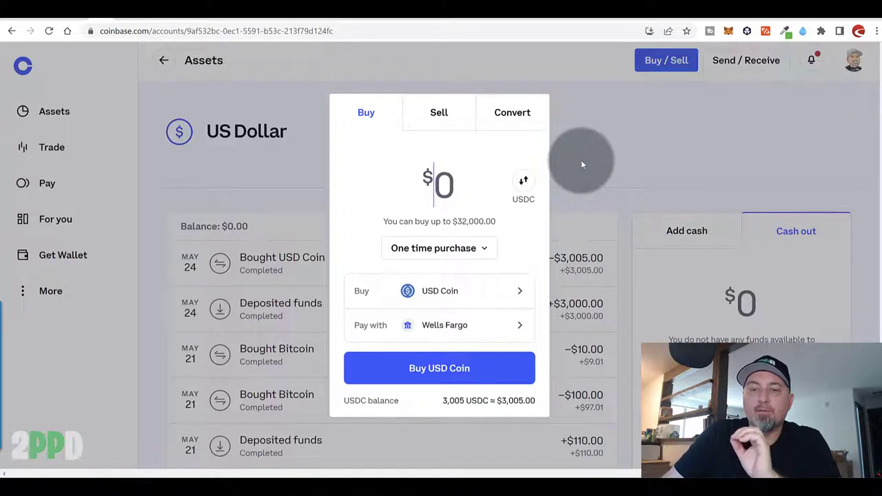
click(527, 112)
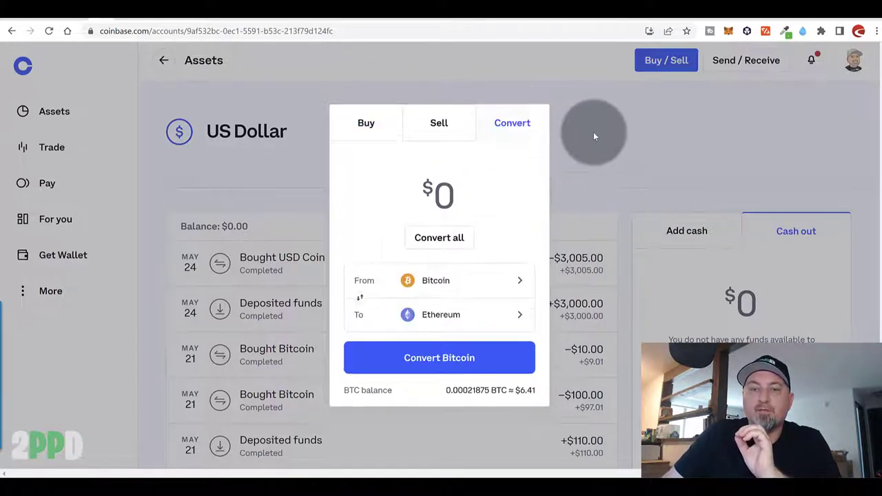
click(636, 149)
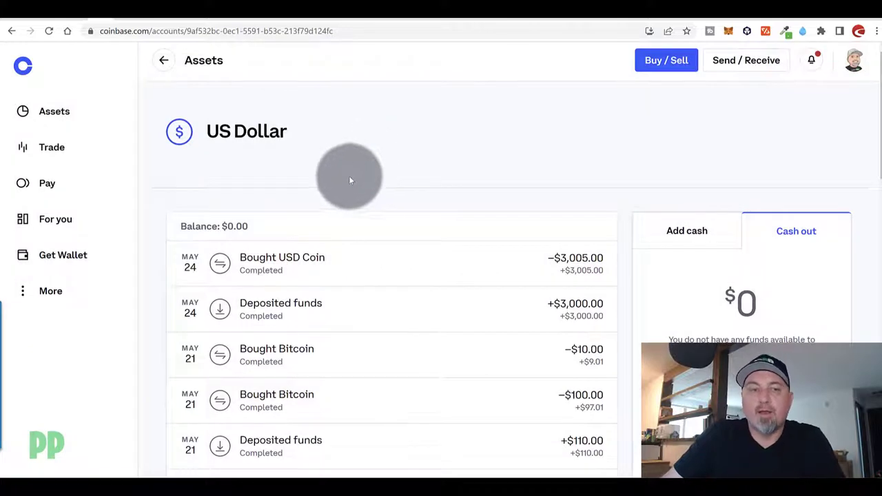
Visit the USD Coin page from Assets, then move to the SimpleSwap site
click(41, 114)
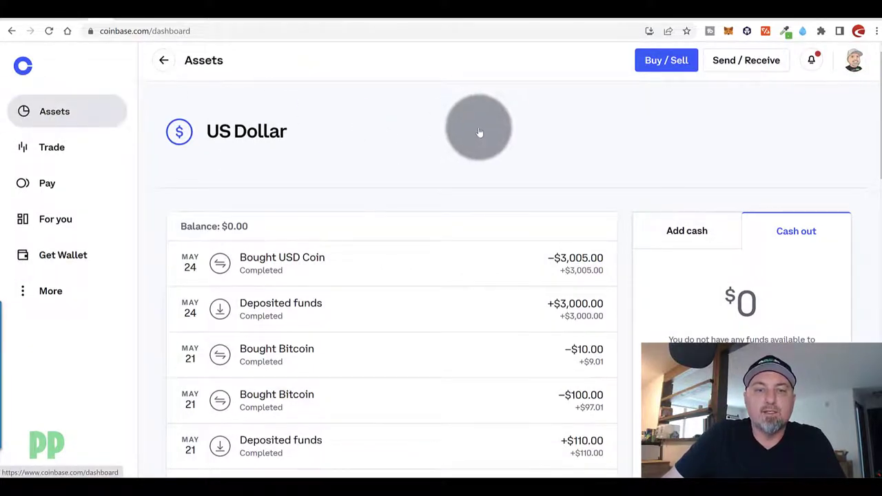
scroll(467, 133, down, 1)
scroll(423, 173, down, 1)
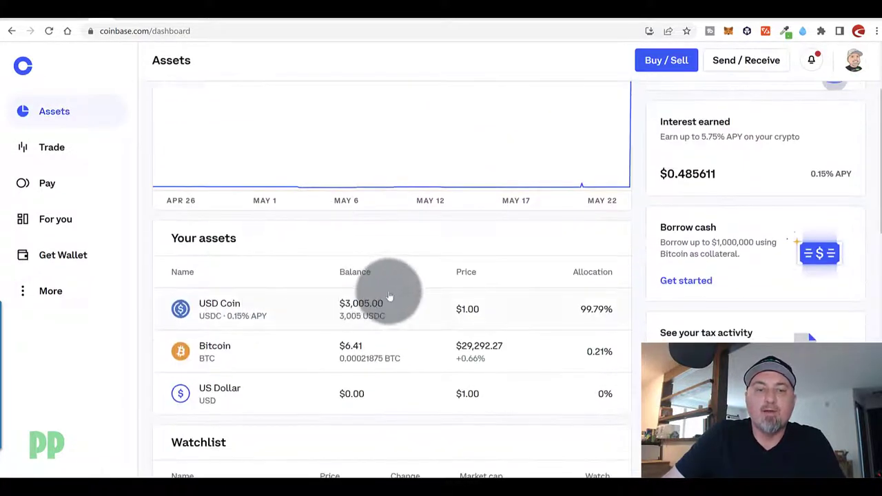
click(383, 322)
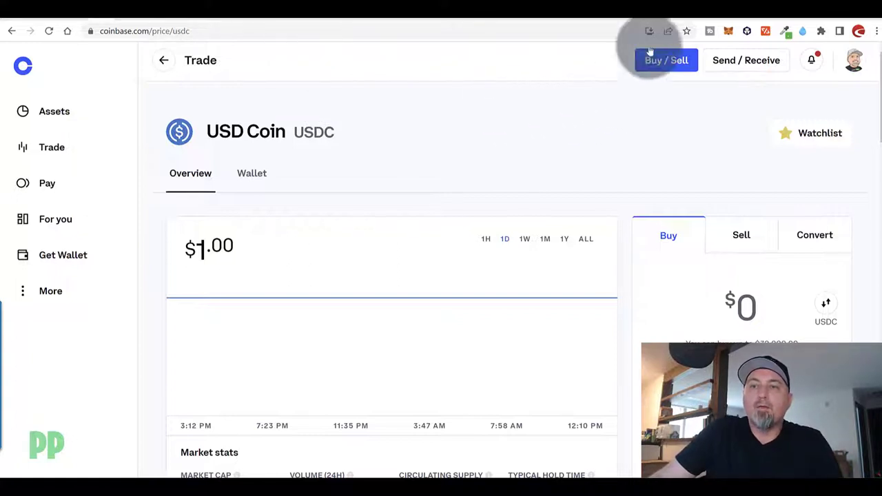
click(682, 14)
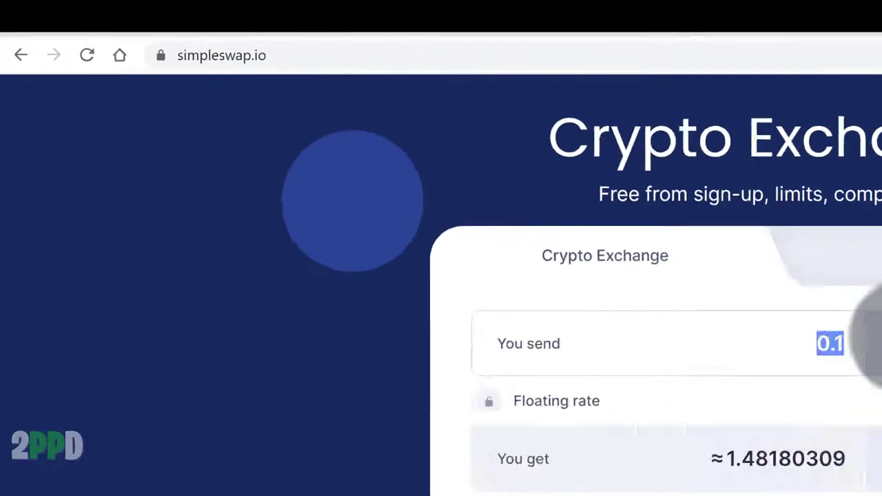
Swap 1000 USDC on ERC20 for BNB on BSC, about 3.03 BNB, and proceed
text(1)
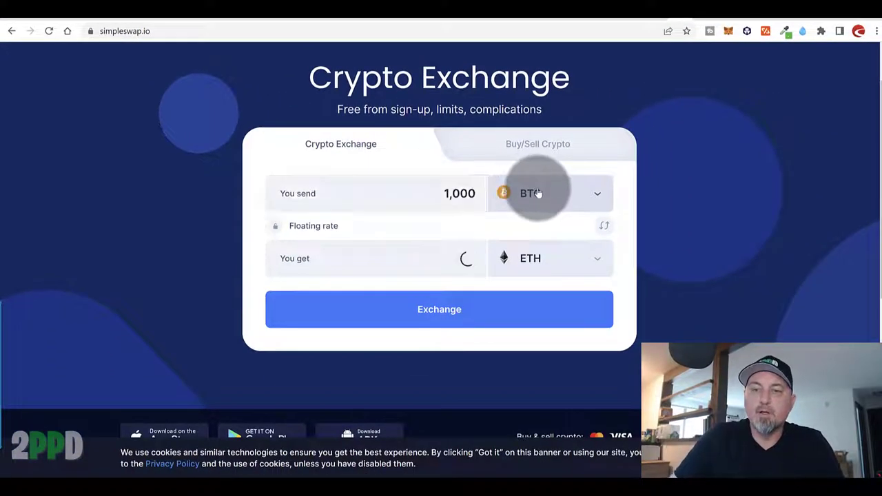
click(534, 192)
text(us)
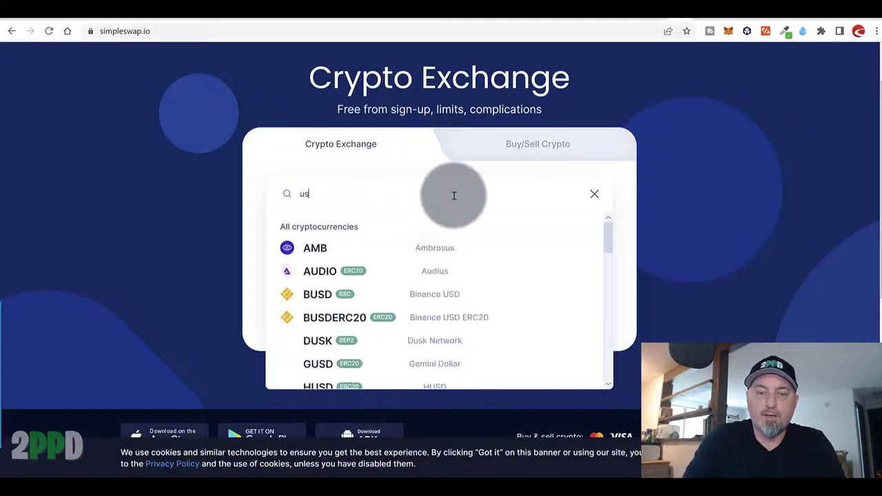
text(dc)
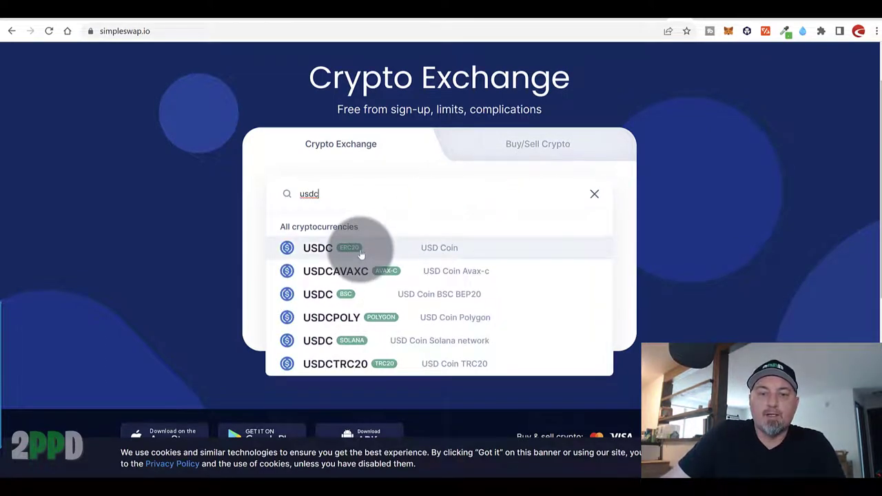
click(361, 255)
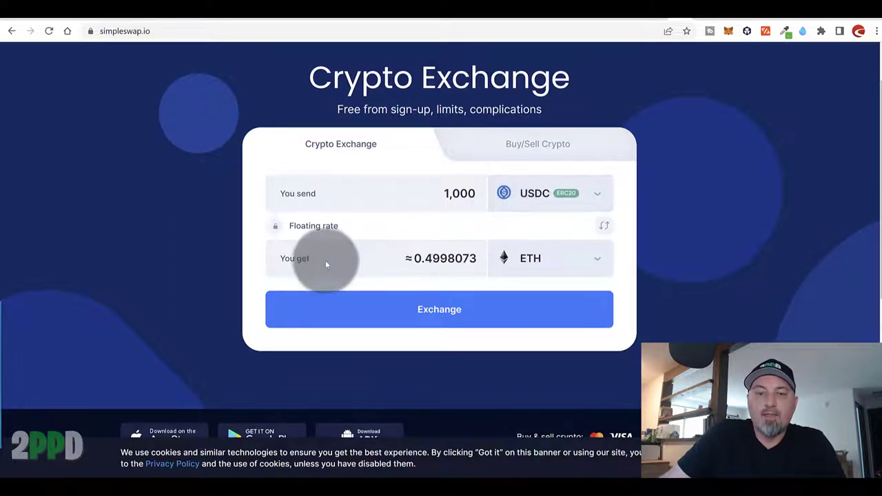
click(529, 259)
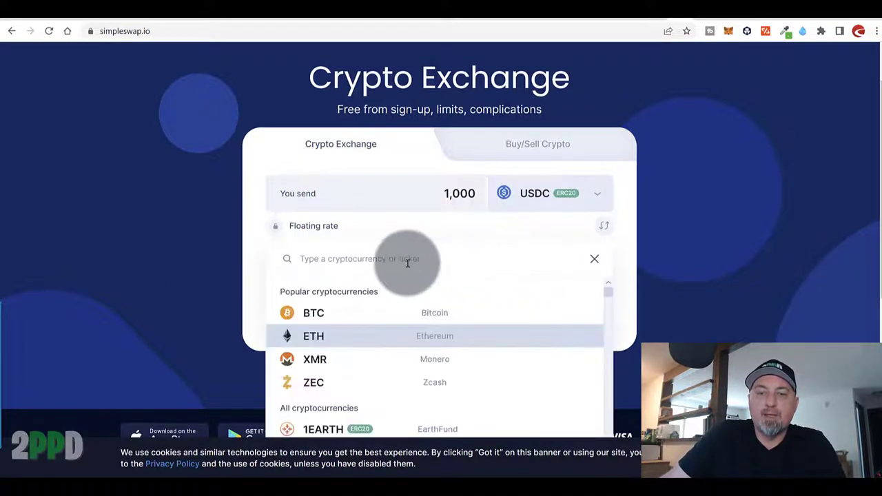
text(bnb)
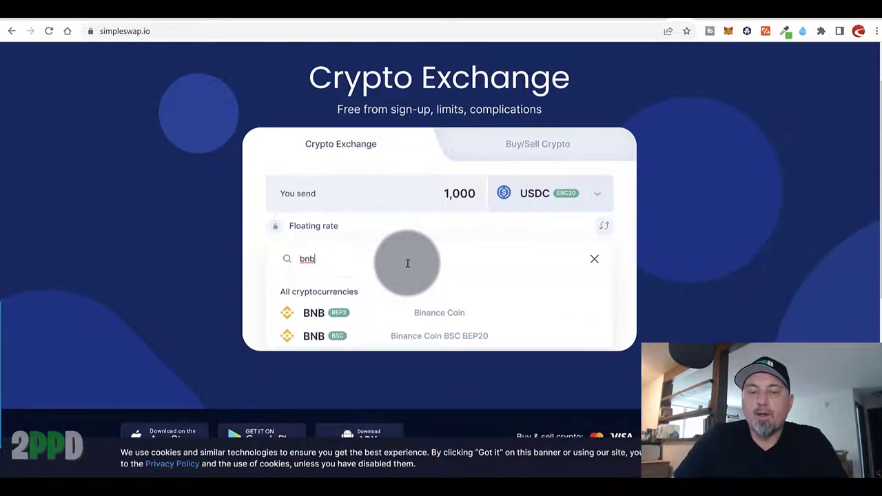
click(482, 337)
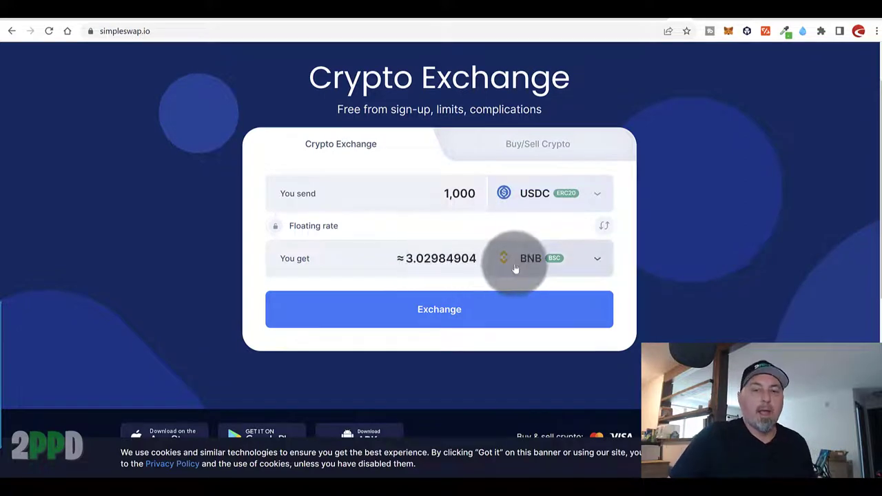
click(440, 311)
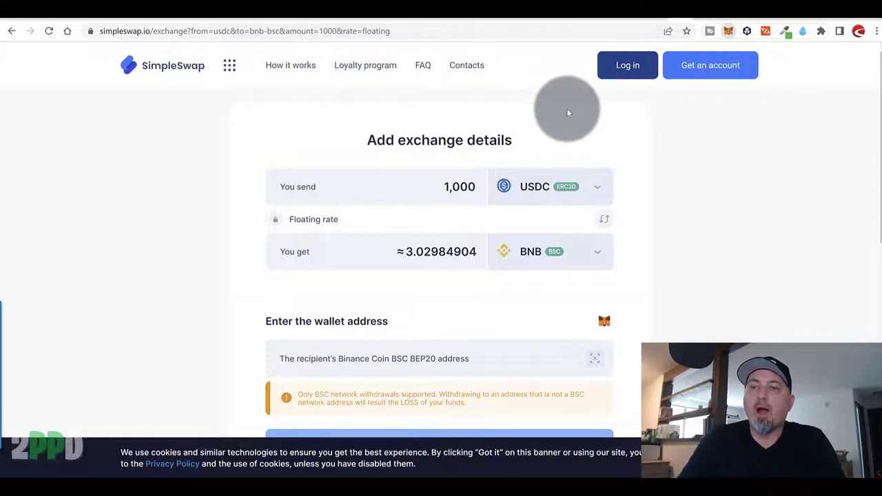
Paste the MetaMask BSC wallet address as the BNB recipient and create the exchange
key(alt+shift+m)
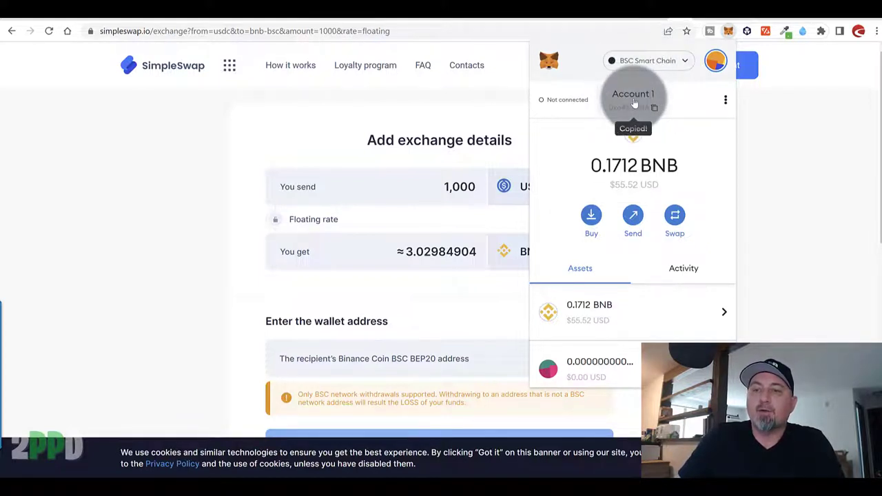
click(202, 166)
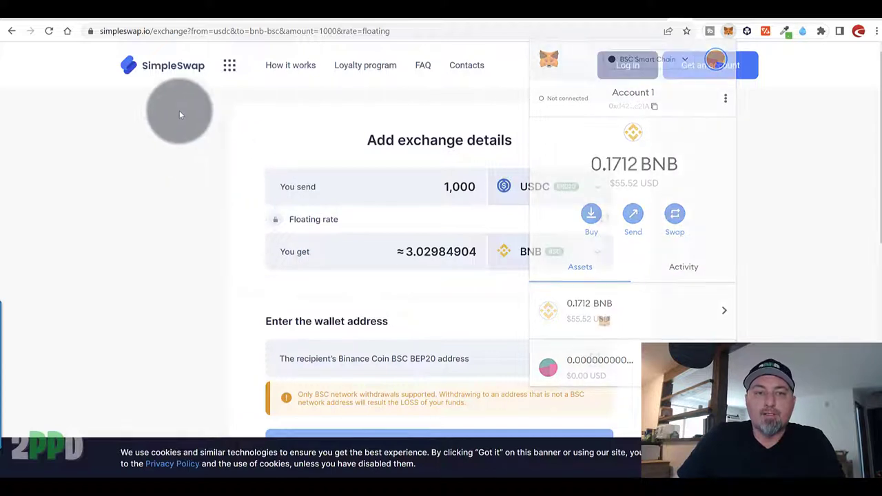
click(344, 354)
key(ctrl+v)
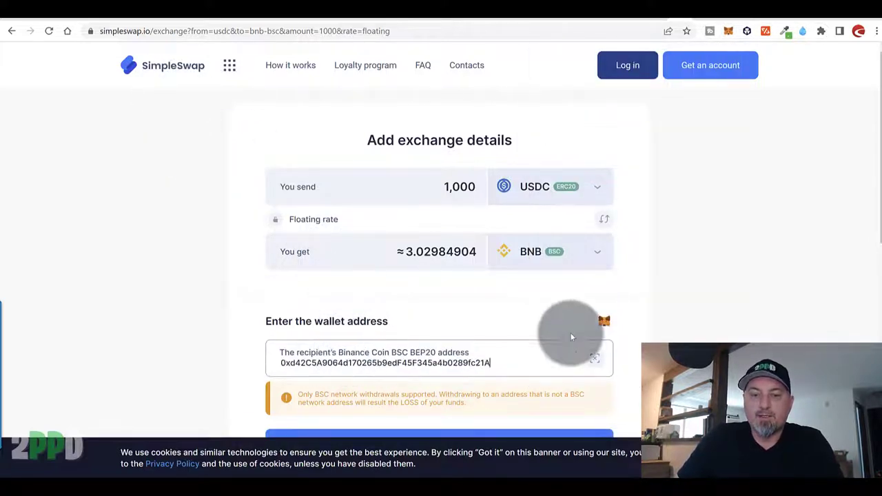
click(696, 293)
scroll(697, 227, down, 1)
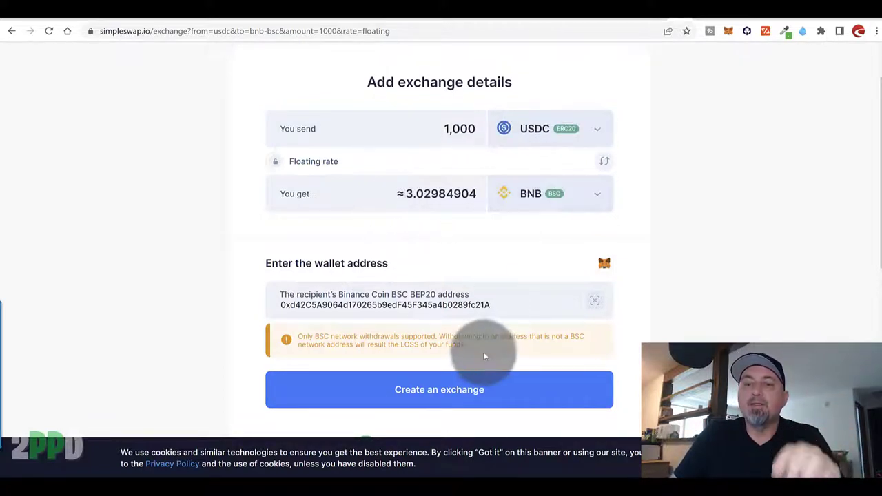
click(455, 398)
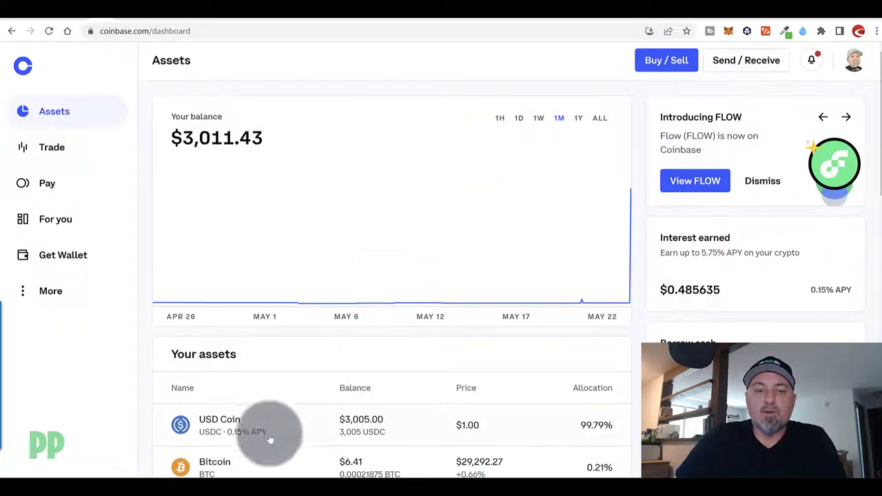
Enter a 1000 USDC send to the pasted SimpleSwap deposit address and continue to review
click(206, 420)
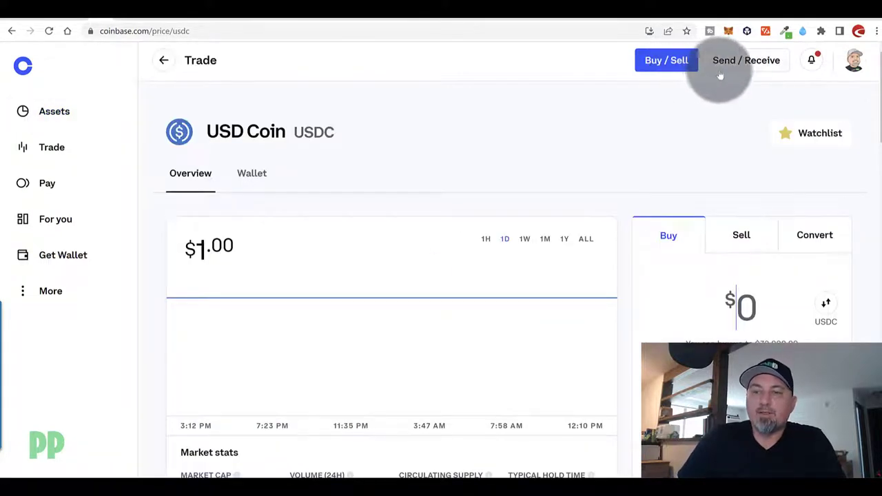
click(753, 64)
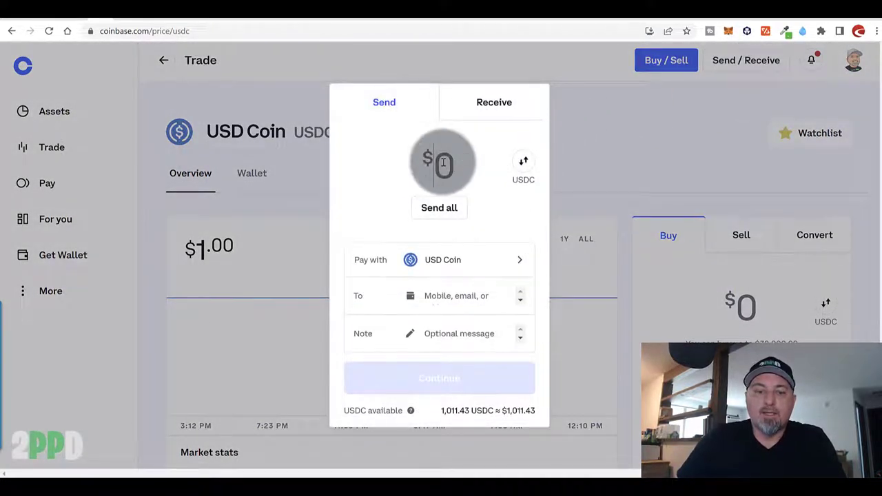
text(1000)
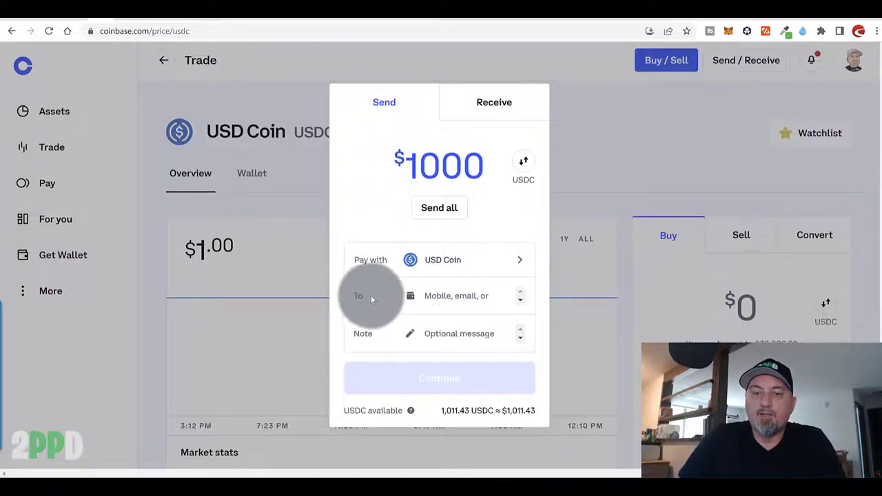
key(ctrl+v)
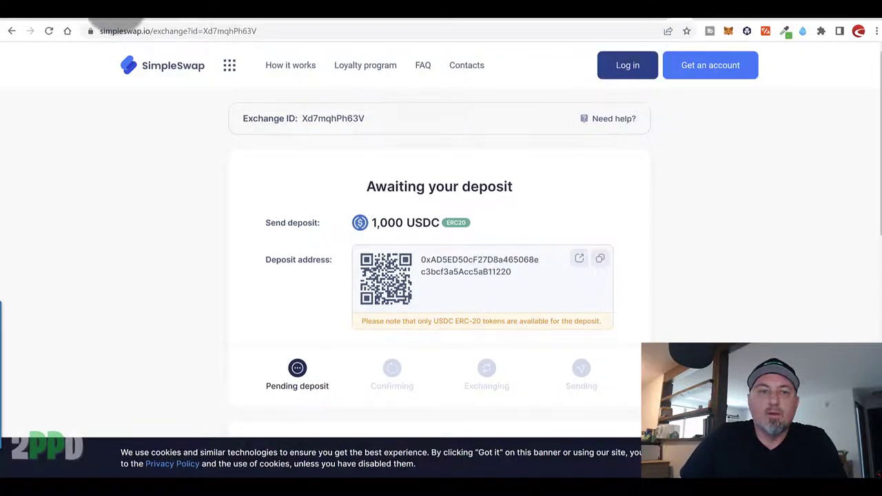
click(124, 8)
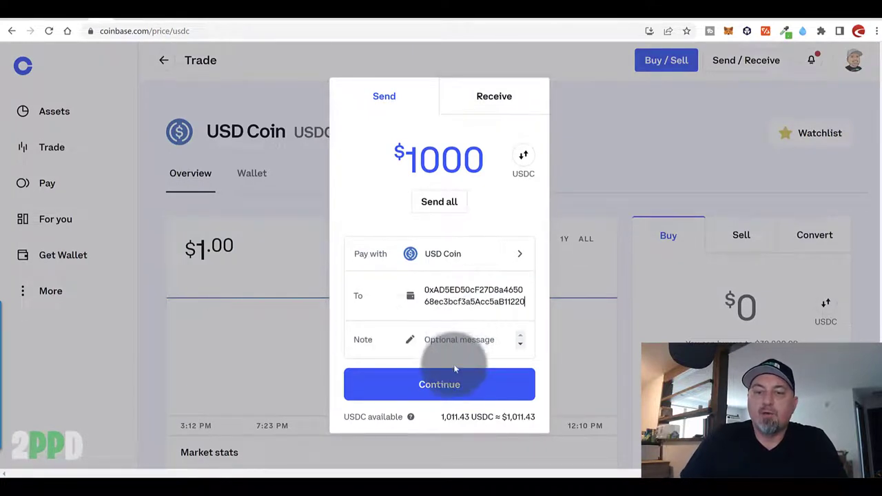
click(445, 387)
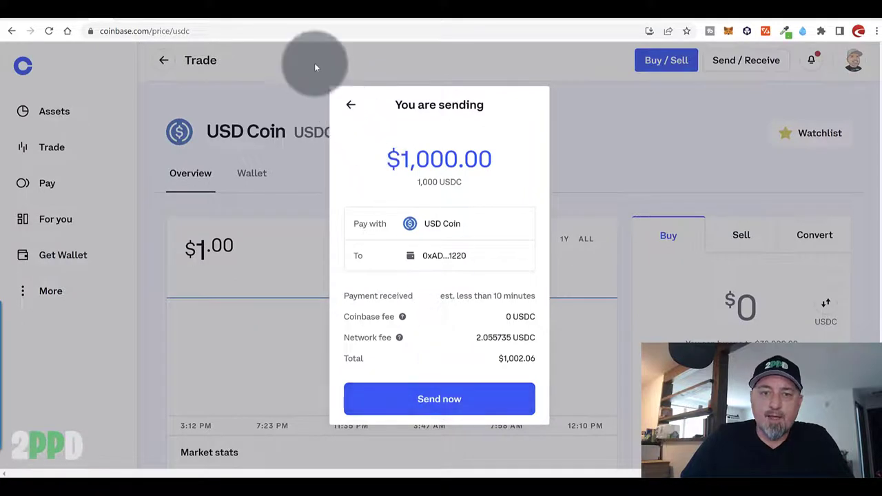
click(431, 398)
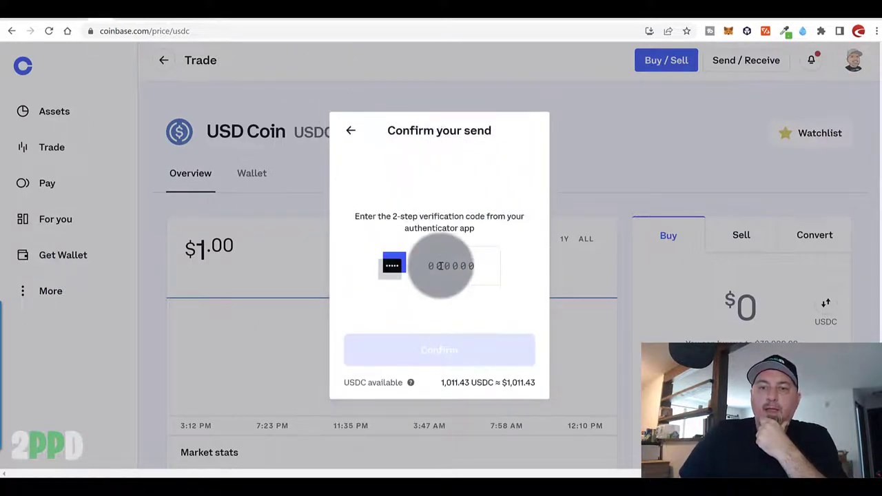
click(440, 265)
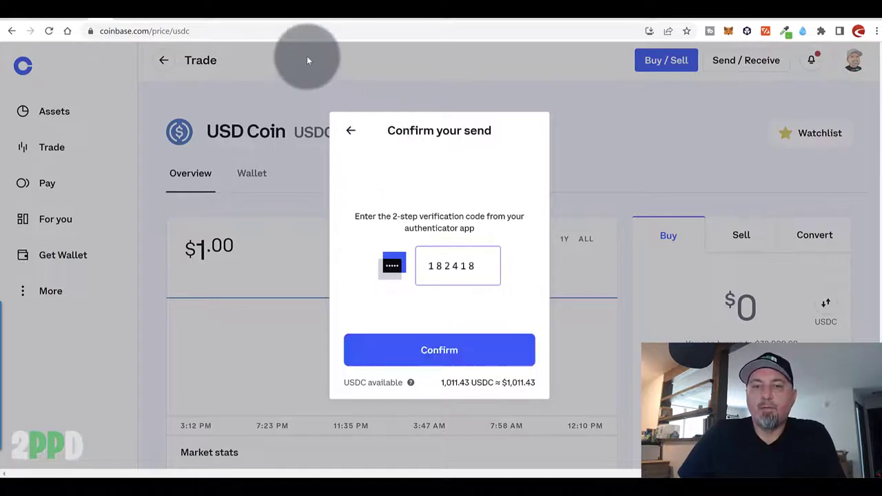
click(451, 350)
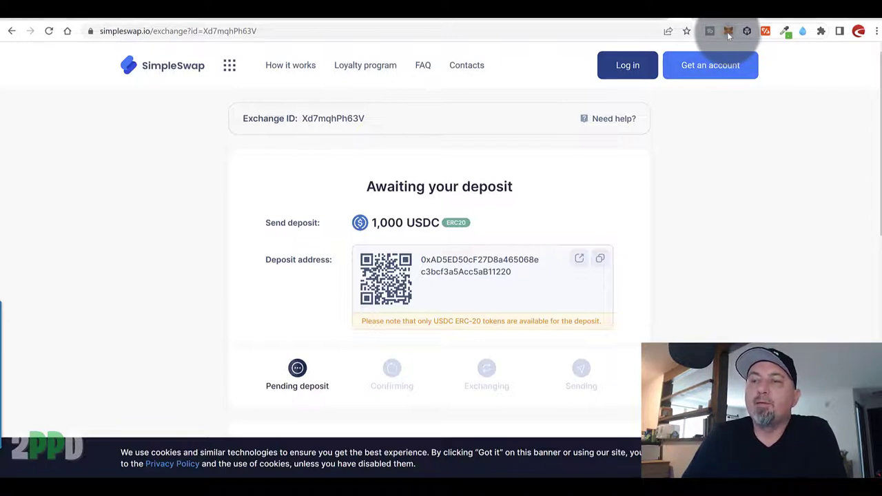
Open MetaMask and check its current 0.1712 BNB balance
click(728, 31)
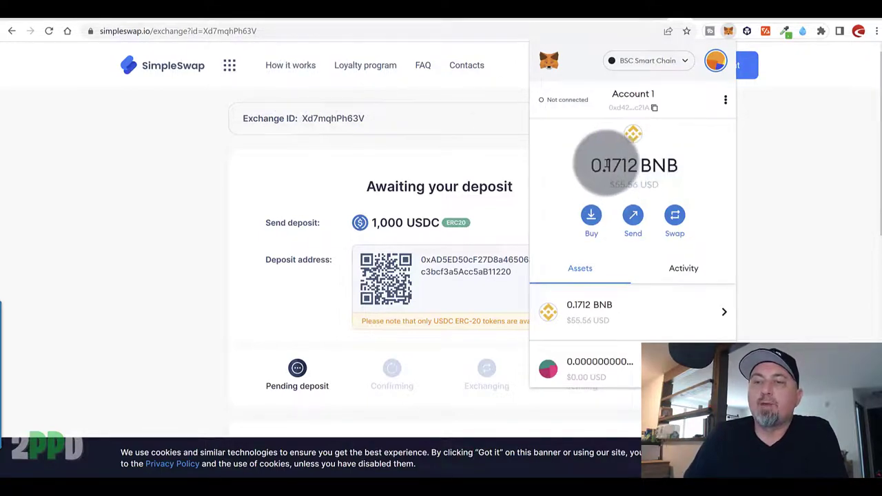
drag(603, 165, 592, 165)
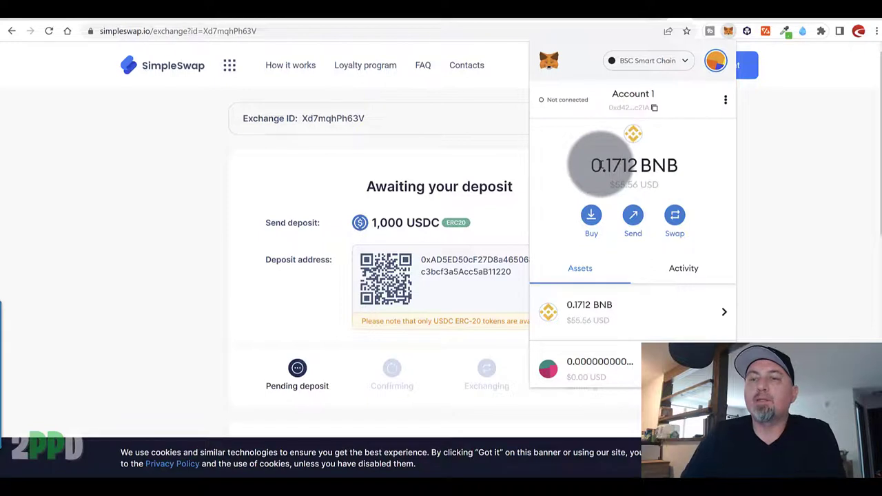
Close MetaMask and wait for the exchange to reach the sending stage
click(729, 31)
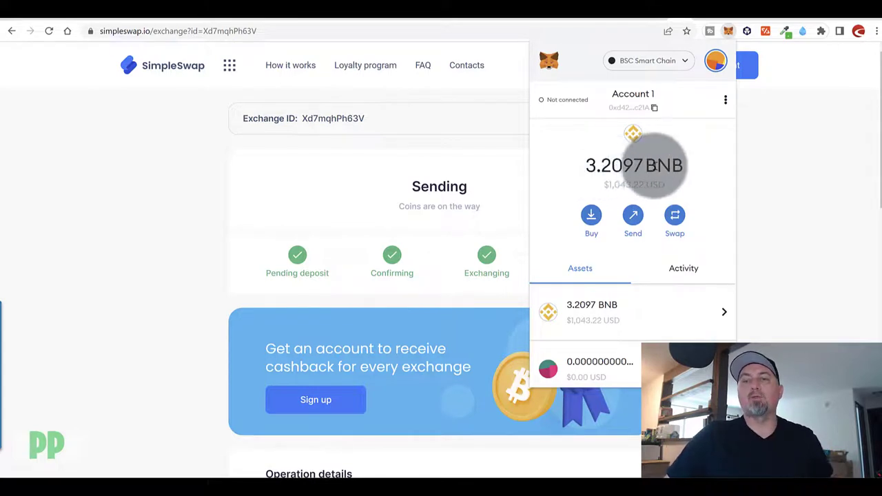
Close MetaMask to follow the exchange's progress on SimpleSwap
click(750, 144)
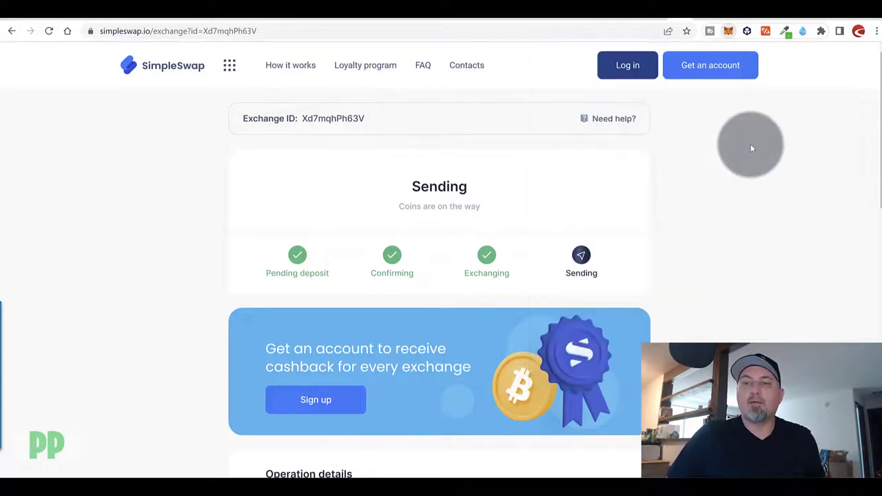